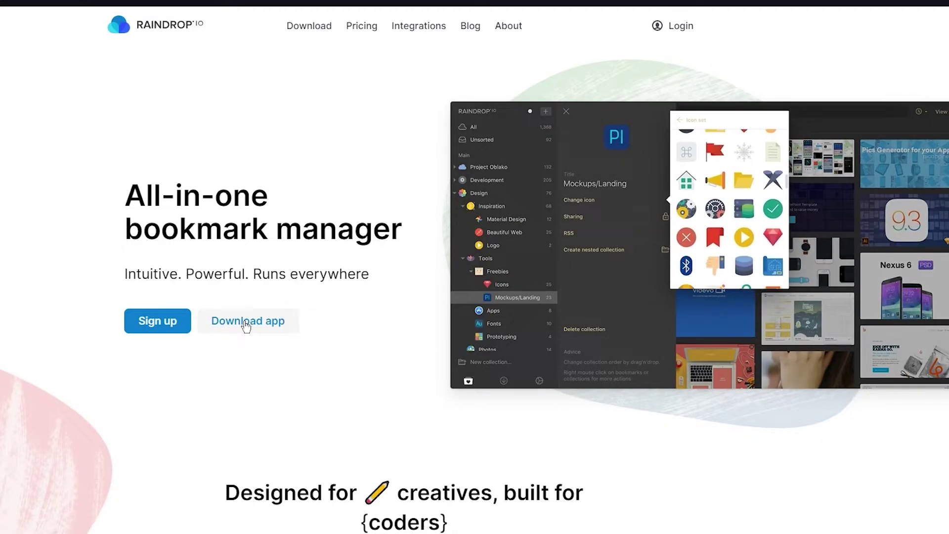
- Read the top of the Raindrop.io landing page, highlighting the 'Designed for creatives' heading and intro paragraphs
{"action": "scroll", "coordinate": [124, 366], "scroll_direction": "down", "scroll_amount": 3}
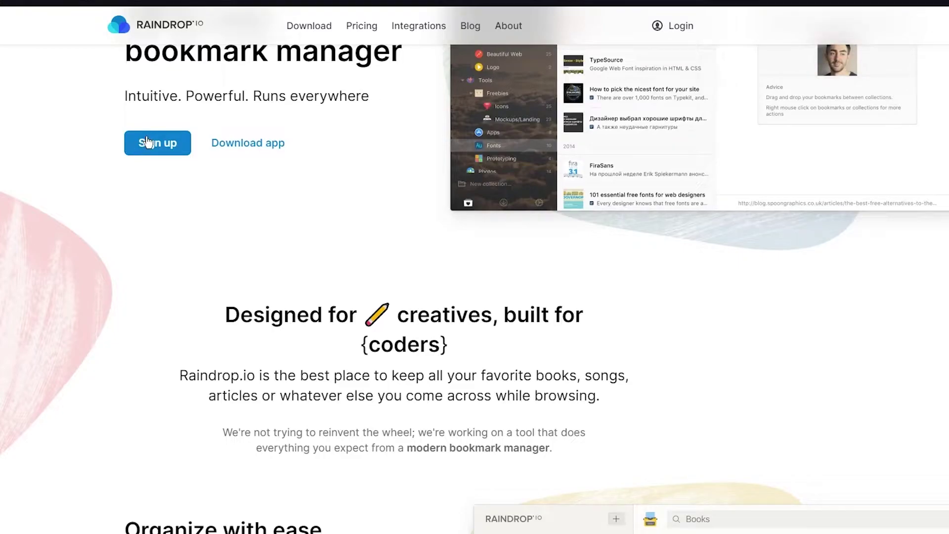
{"action": "scroll", "coordinate": [147, 142], "scroll_direction": "down", "scroll_amount": 5}
{"action": "scroll", "coordinate": [148, 223], "scroll_direction": "up", "scroll_amount": 1}
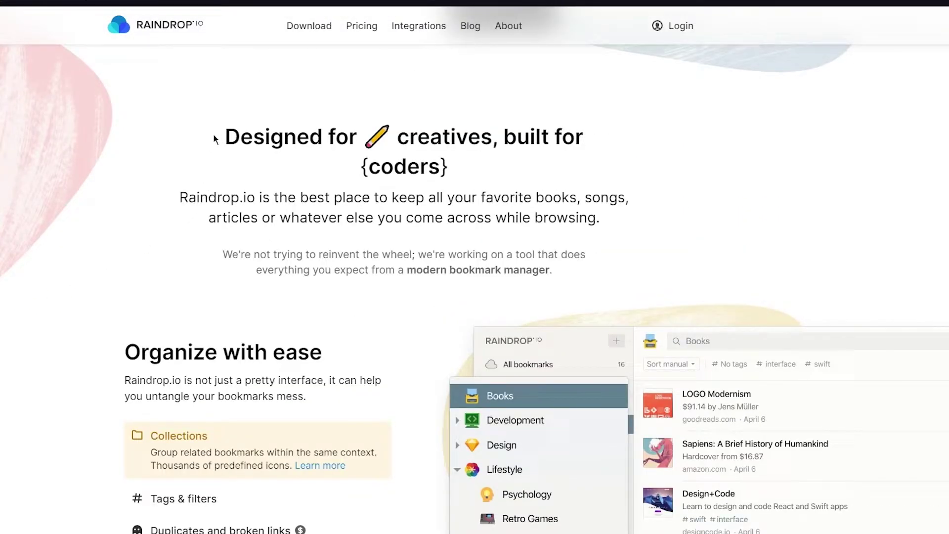
{"action": "left_click_drag", "start_coordinate": [215, 134], "coordinate": [449, 168]}
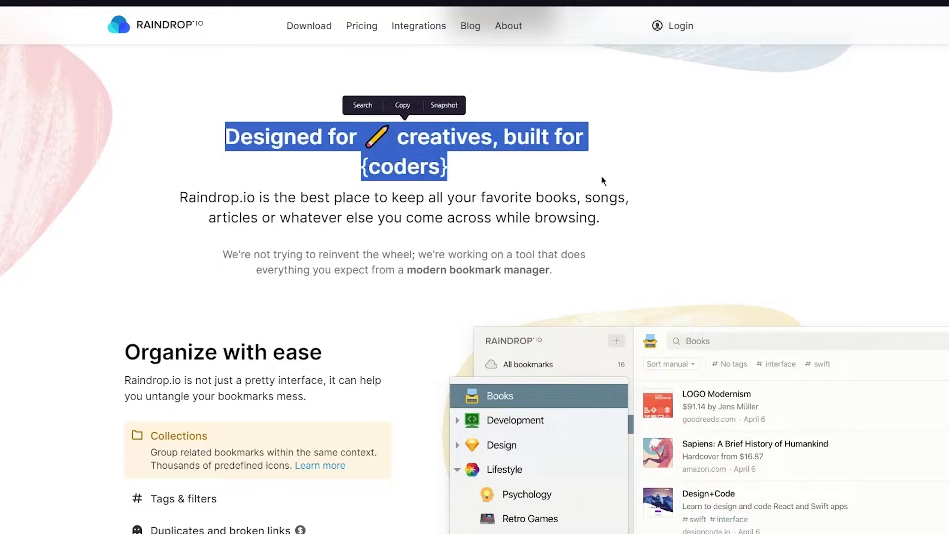
{"action": "left_click", "coordinate": [485, 123]}
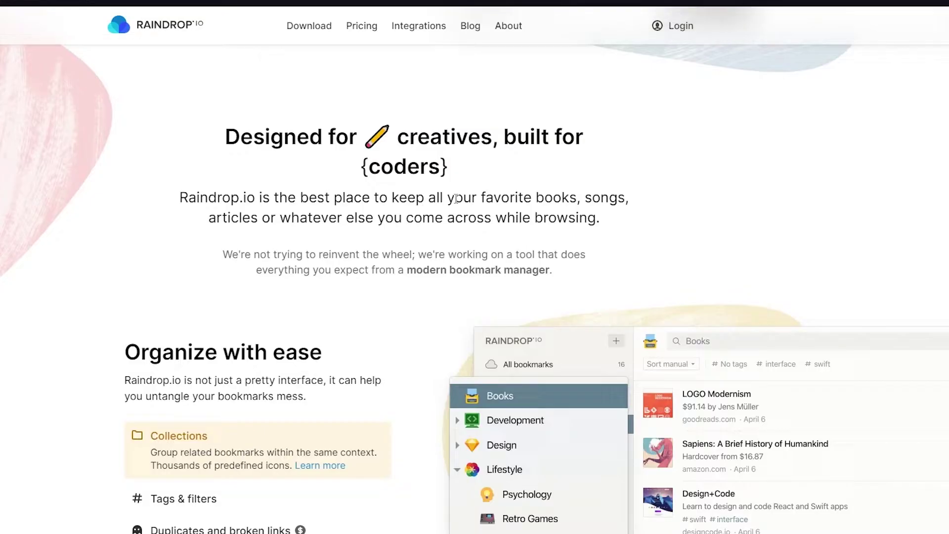
{"action": "left_click_drag", "start_coordinate": [242, 217], "coordinate": [636, 243]}
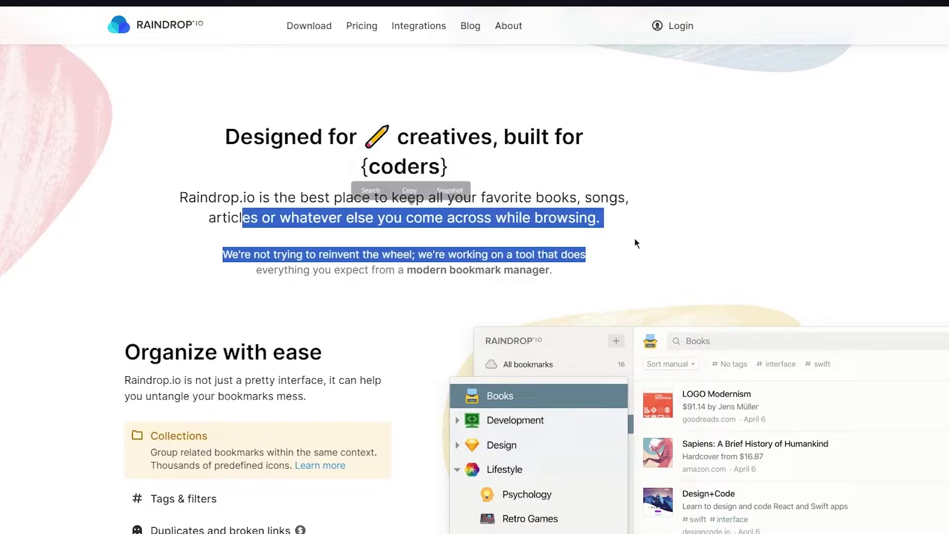
{"action": "left_click", "coordinate": [690, 213]}
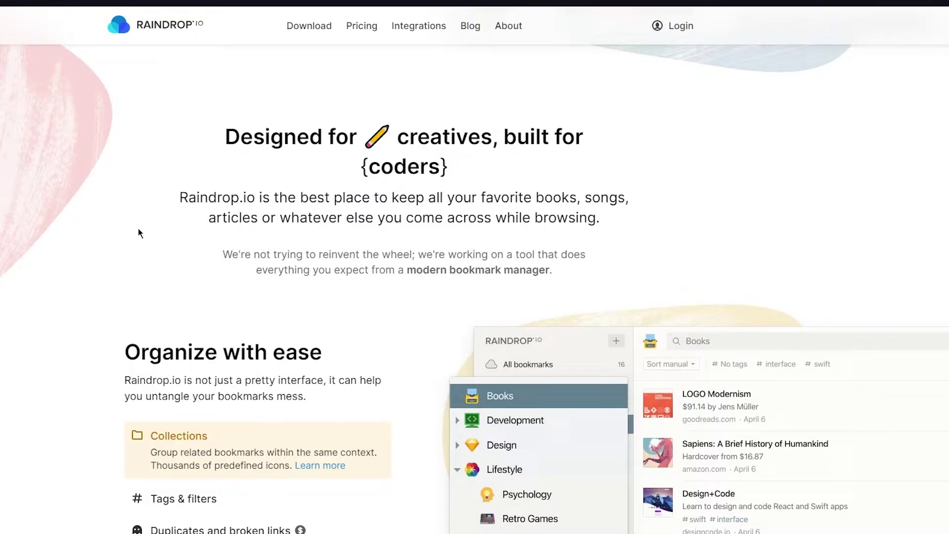
- Browse the lower feature sections, including the Safe & secure text, then return to the top
{"action": "scroll", "coordinate": [139, 232], "scroll_direction": "down", "scroll_amount": 3}
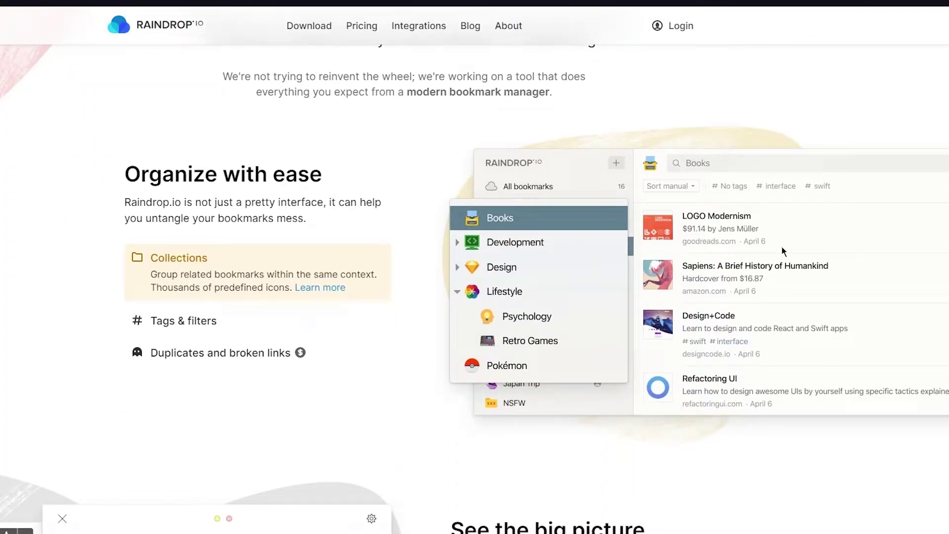
{"action": "scroll", "coordinate": [134, 222], "scroll_direction": "down", "scroll_amount": 4}
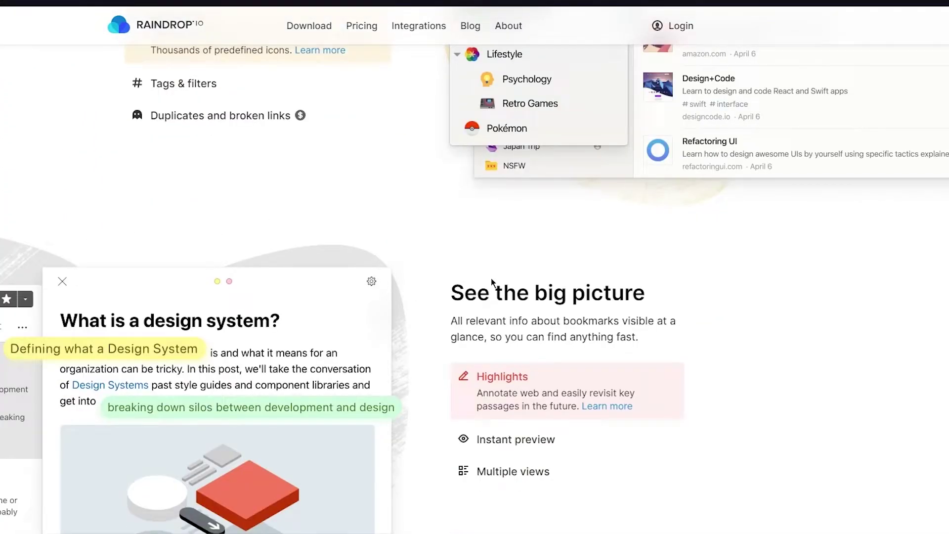
{"action": "scroll", "coordinate": [603, 259], "scroll_direction": "down", "scroll_amount": 10}
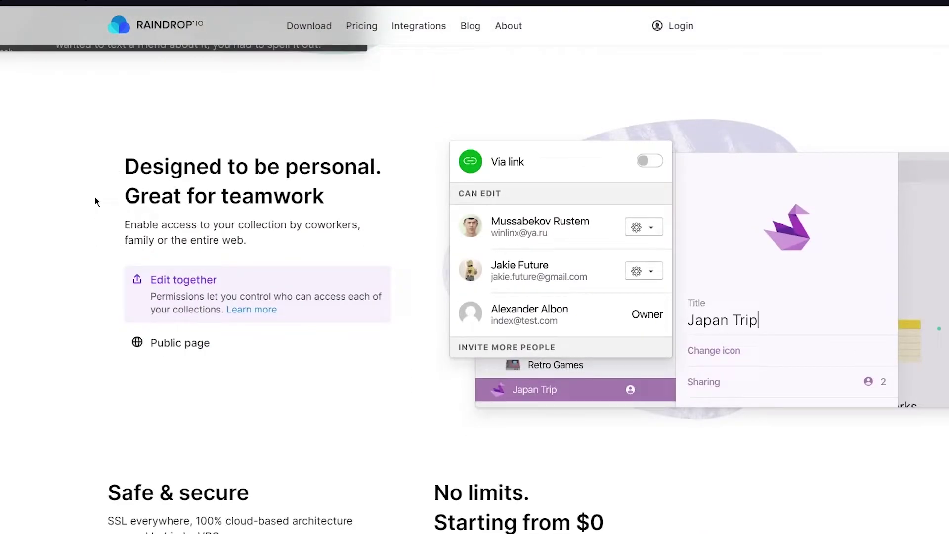
{"action": "scroll", "coordinate": [85, 241], "scroll_direction": "down", "scroll_amount": 6}
{"action": "scroll", "coordinate": [84, 244], "scroll_direction": "up", "scroll_amount": 1}
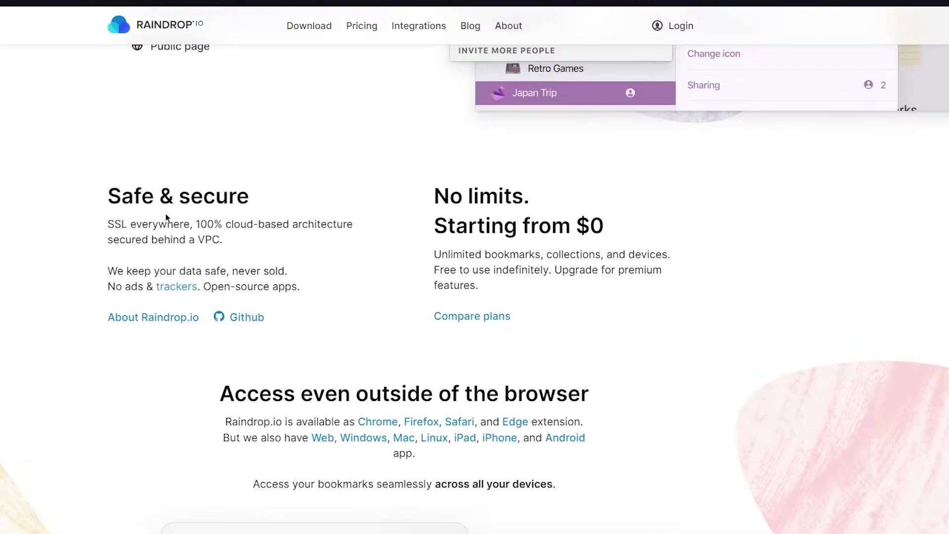
{"action": "left_click_drag", "start_coordinate": [105, 197], "coordinate": [389, 208]}
{"action": "left_click", "coordinate": [469, 194]}
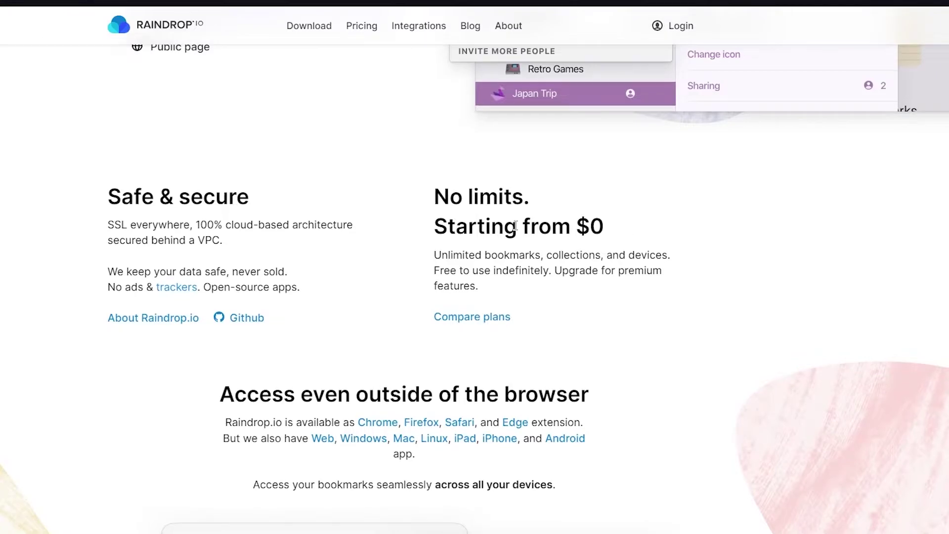
{"action": "scroll", "coordinate": [559, 269], "scroll_direction": "up", "scroll_amount": 20}
{"action": "scroll", "coordinate": [519, 224], "scroll_direction": "up", "scroll_amount": 8}
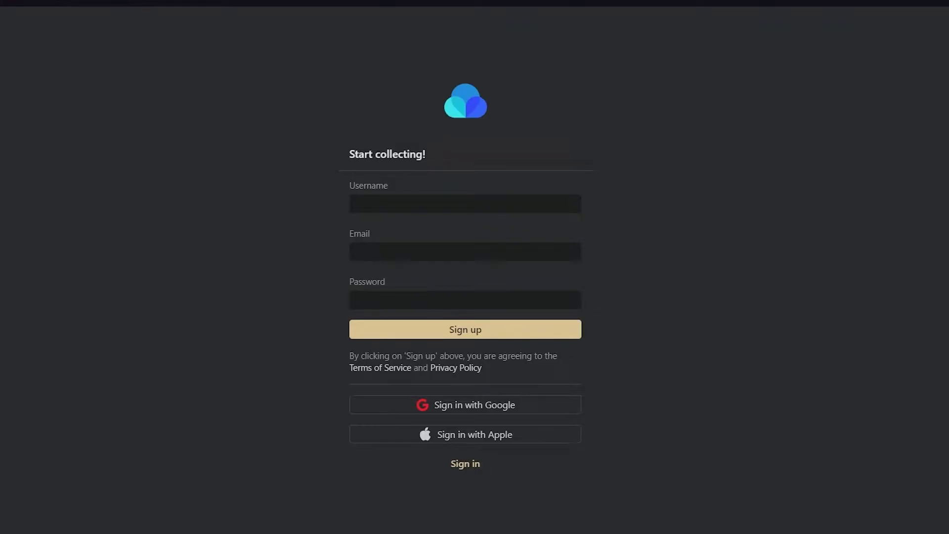
- Register by entering a username, pasting the e-mail address, entering a password, and submitting Sign up
{"action": "left_click", "coordinate": [396, 202]}
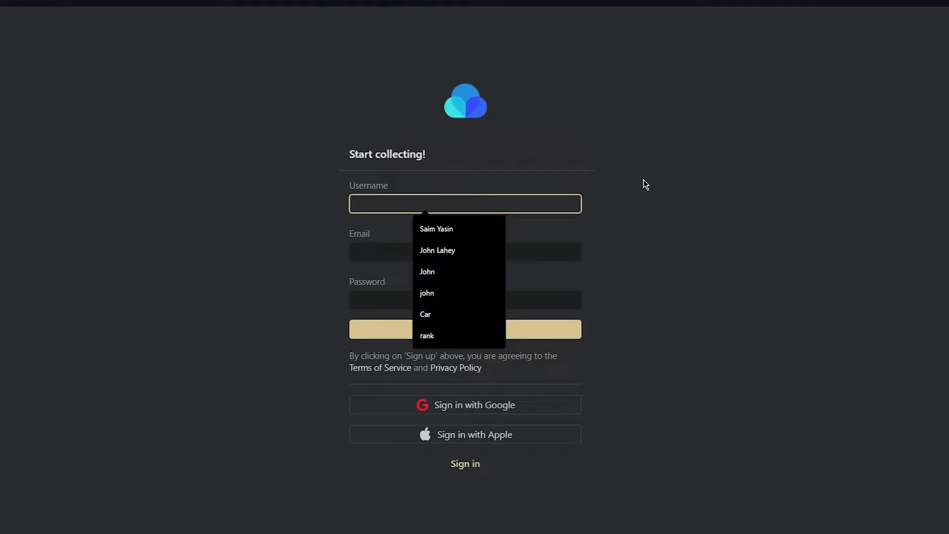
{"action": "type", "text": "johnyuiy77"}
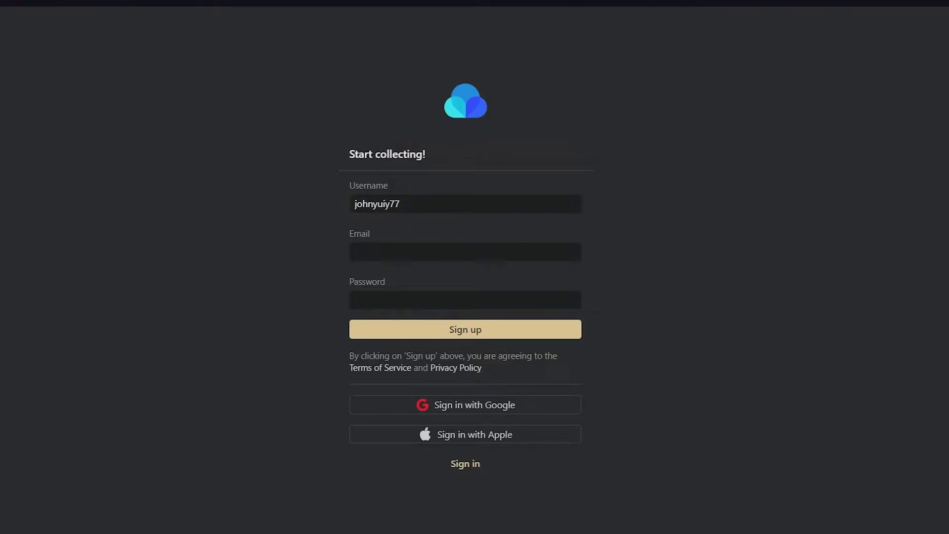
{"action": "left_click", "coordinate": [413, 254]}
{"action": "right_click", "coordinate": [413, 254]}
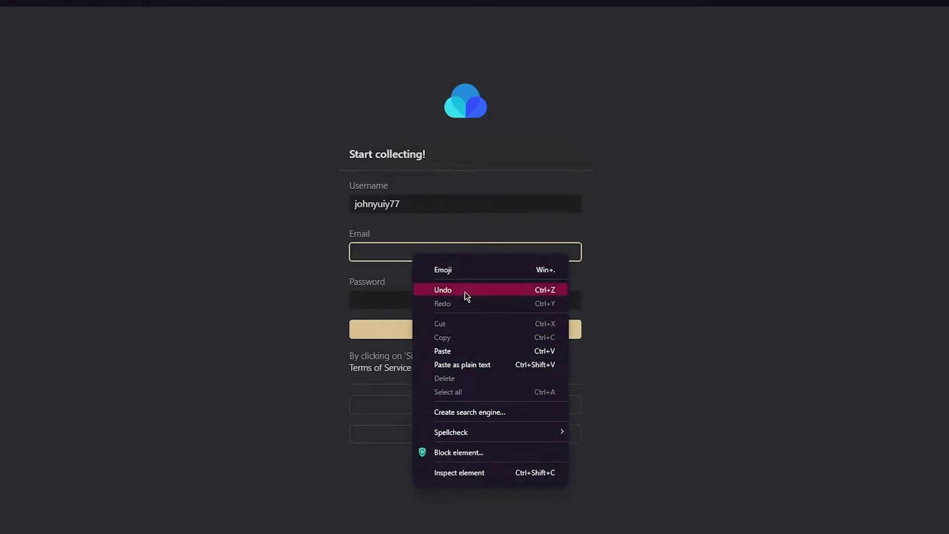
{"action": "left_click", "coordinate": [443, 349]}
{"action": "left_click", "coordinate": [365, 293]}
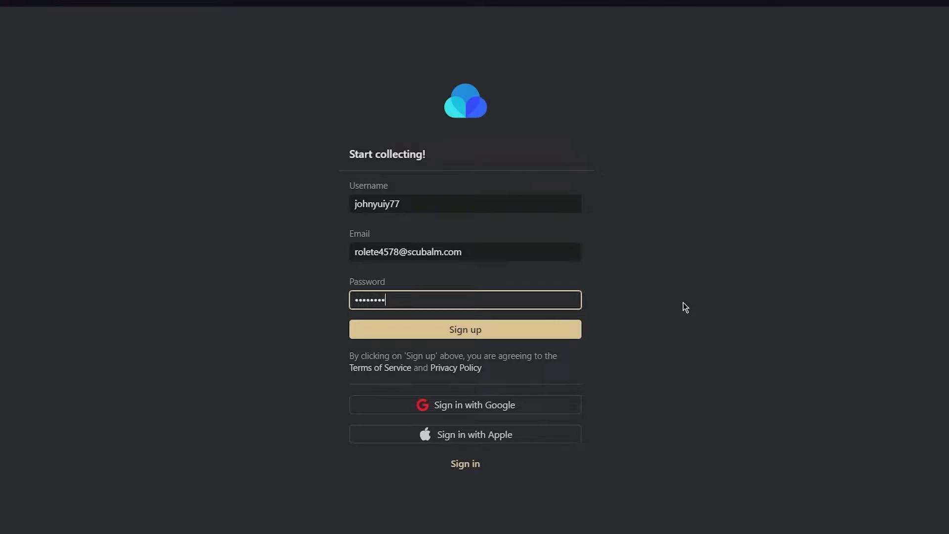
{"action": "type", "text": "7"}
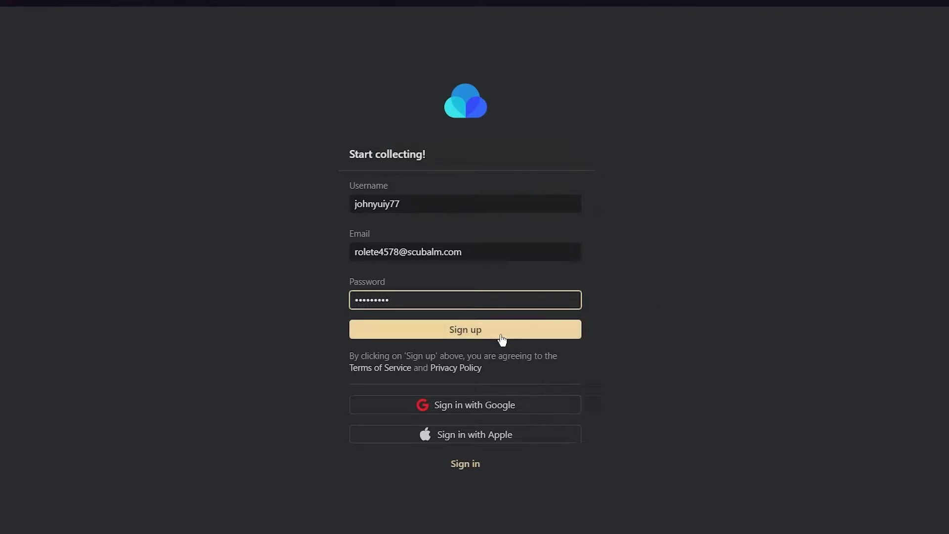
{"action": "left_click", "coordinate": [502, 339]}
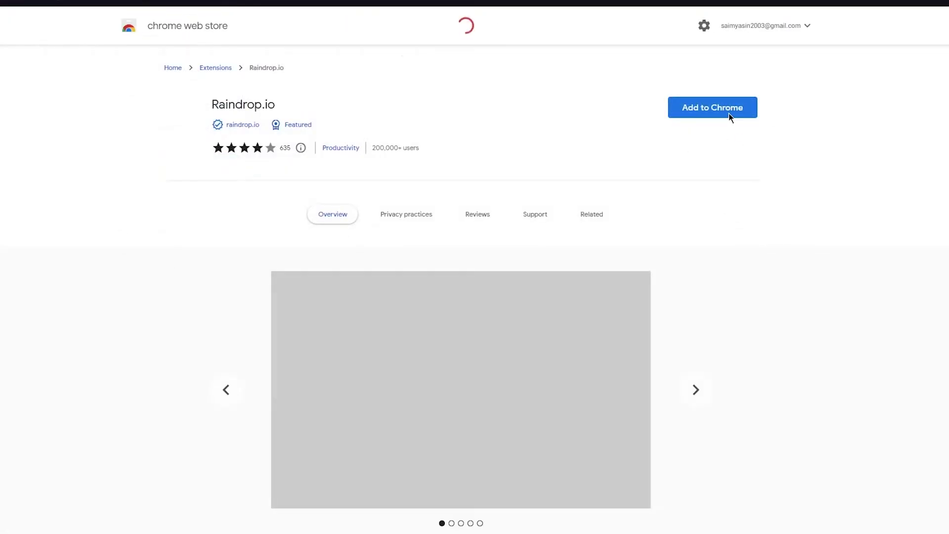
- Add the Raindrop.io extension from the Chrome Web Store and confirm the installation in Opera
{"action": "left_click", "coordinate": [707, 113]}
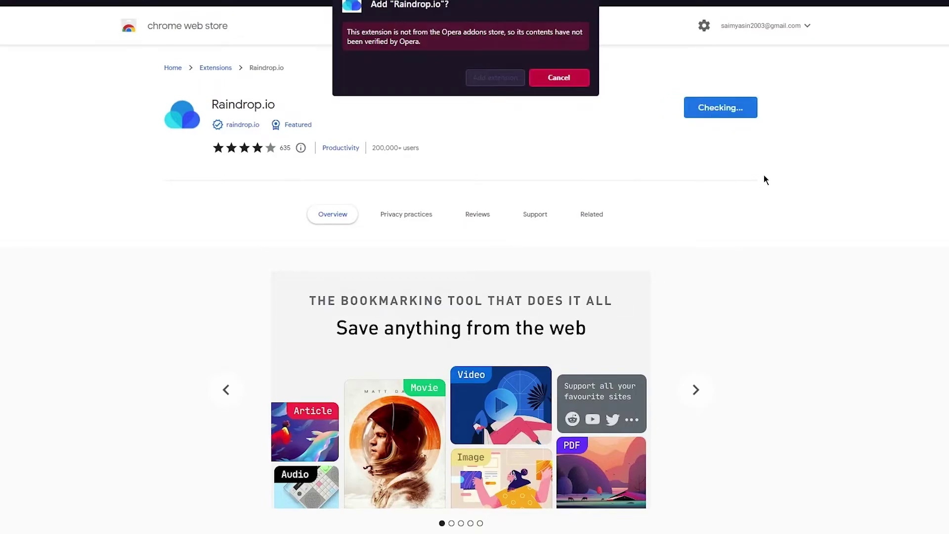
{"action": "left_click", "coordinate": [500, 75]}
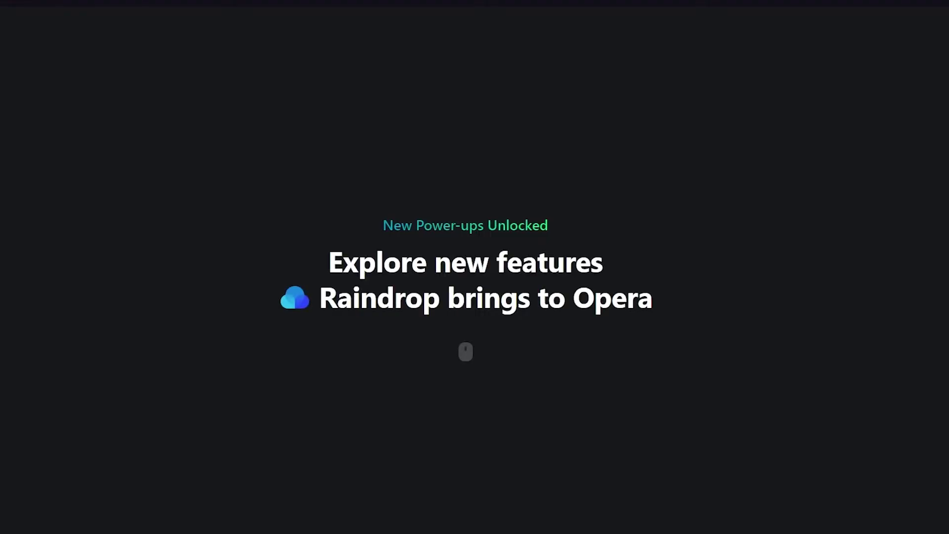
- Scroll through the Raindrop welcome page, then pin the Raindrop.io extension to Opera's toolbar
{"action": "scroll", "coordinate": [475, 266], "scroll_direction": "down", "scroll_amount": 3}
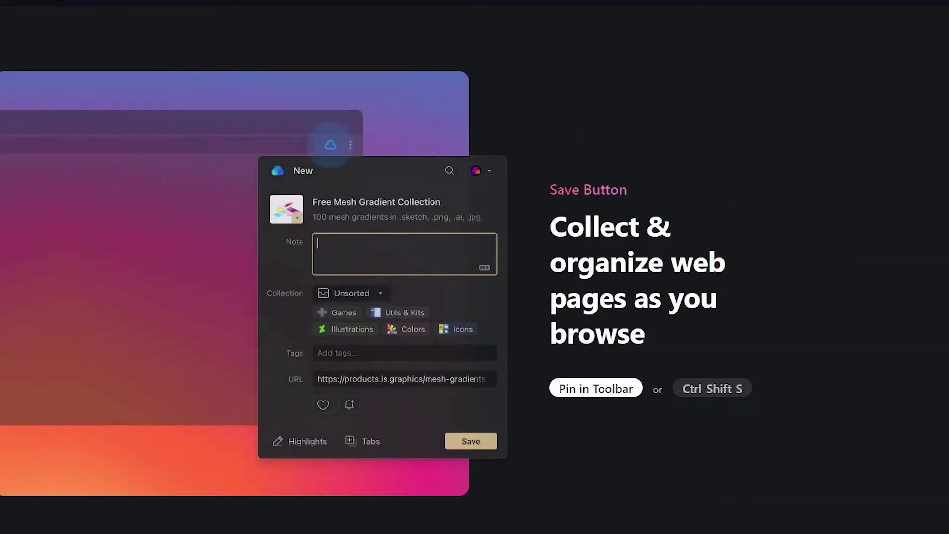
{"action": "scroll", "coordinate": [474, 267], "scroll_direction": "down", "scroll_amount": 5}
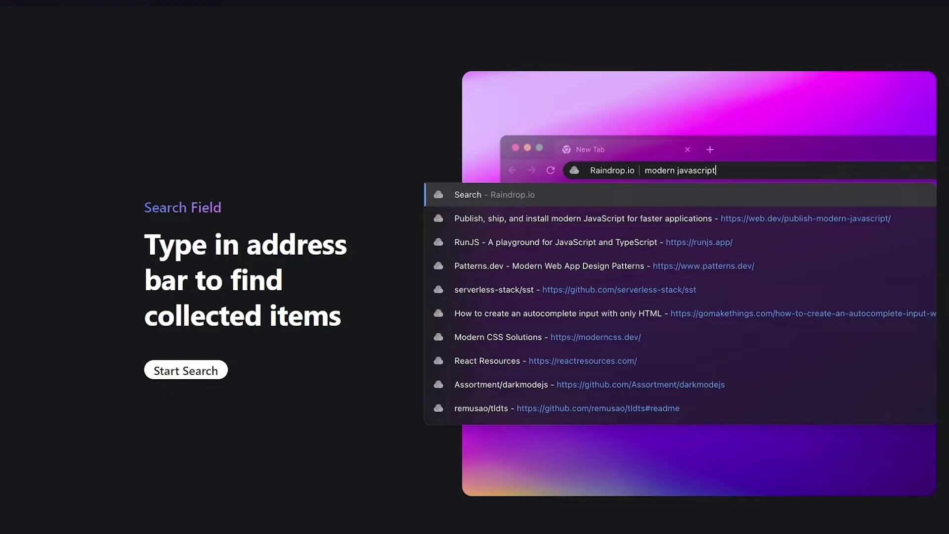
{"action": "scroll", "coordinate": [474, 267], "scroll_direction": "down", "scroll_amount": 8}
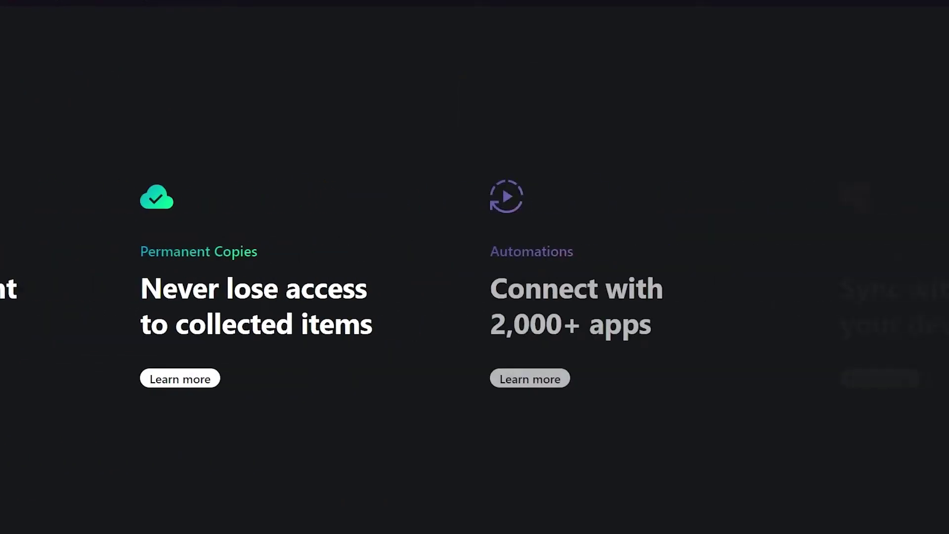
{"action": "scroll", "coordinate": [612, 244], "scroll_direction": "down", "scroll_amount": 3}
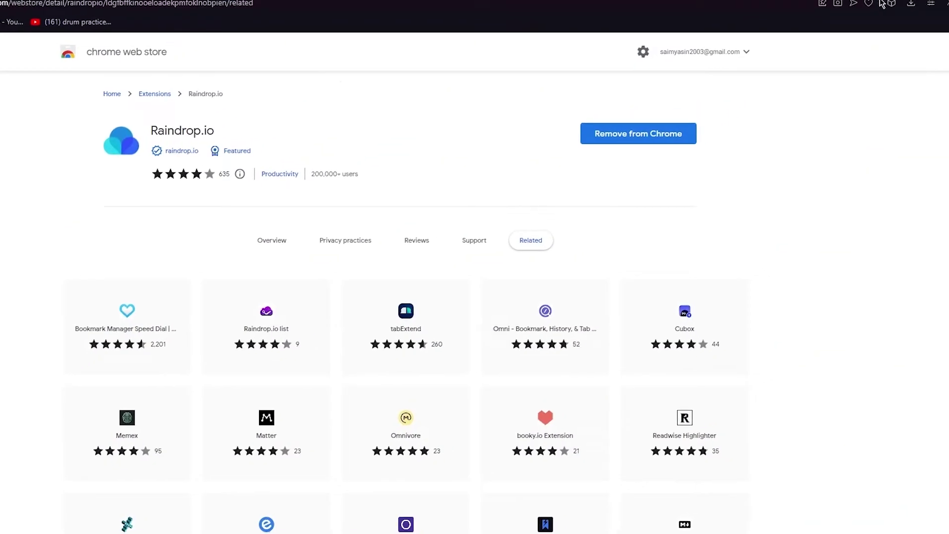
{"action": "left_click", "coordinate": [882, 7]}
{"action": "scroll", "coordinate": [817, 208], "scroll_direction": "down", "scroll_amount": 2}
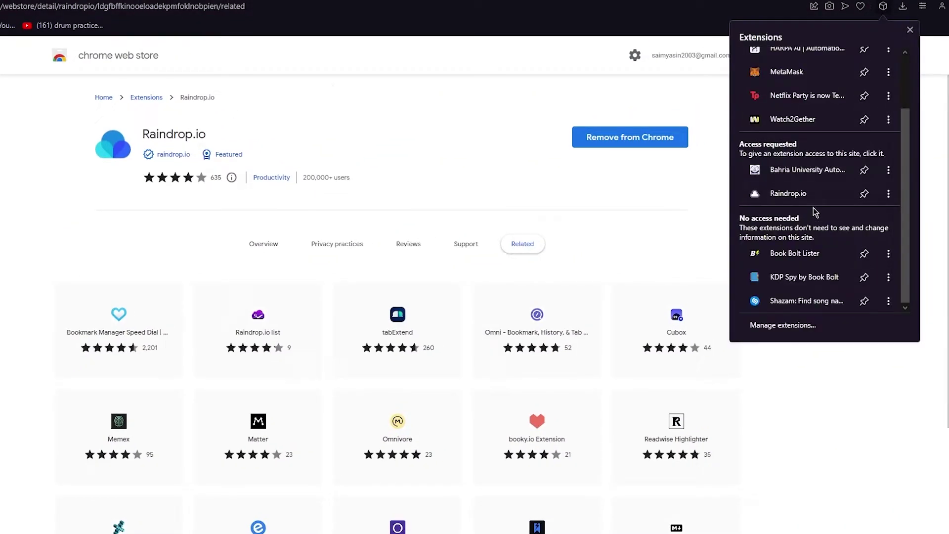
{"action": "left_click", "coordinate": [864, 194]}
- Save the Raindrop.io Chrome Web Store page as an Unsorted bookmark using the pinned extension
{"action": "left_click", "coordinate": [867, 358]}
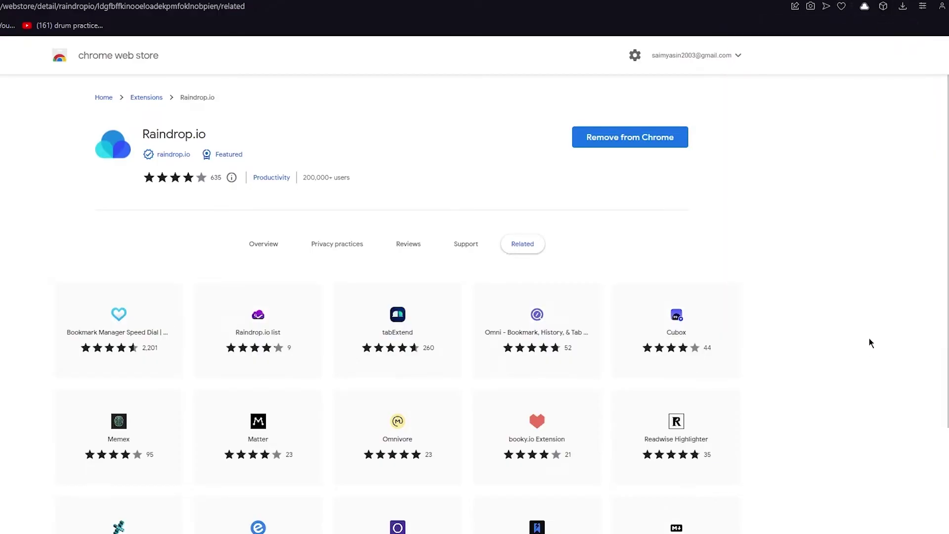
{"action": "left_click", "coordinate": [866, 7]}
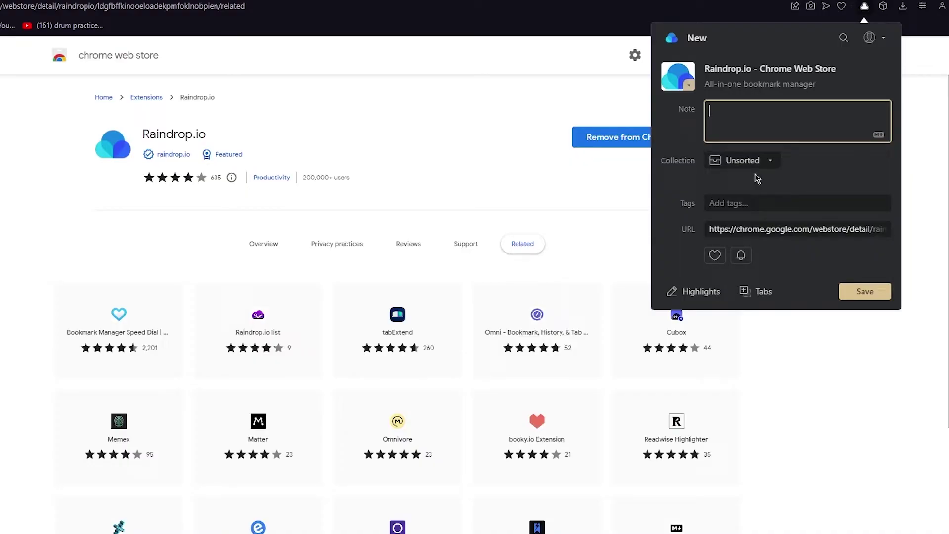
{"action": "left_click", "coordinate": [764, 236]}
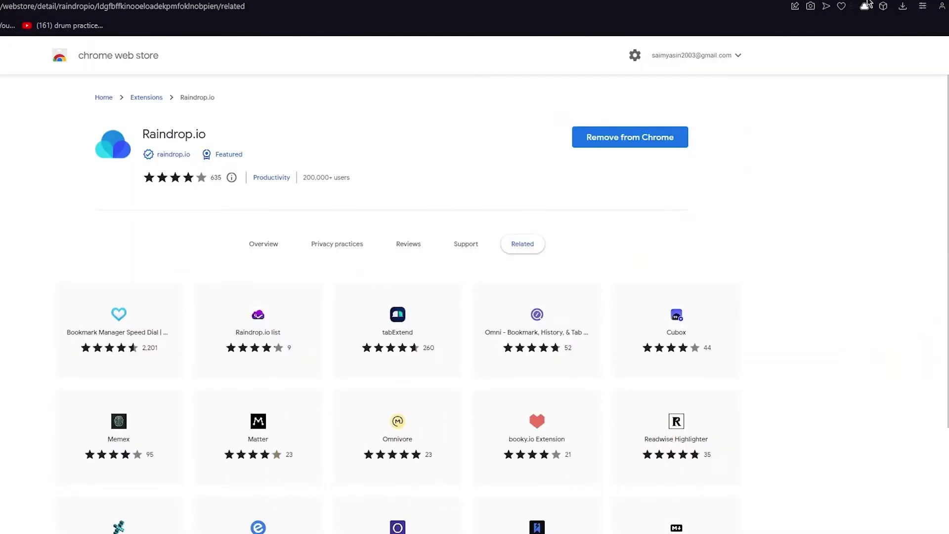
{"action": "left_click", "coordinate": [864, 6]}
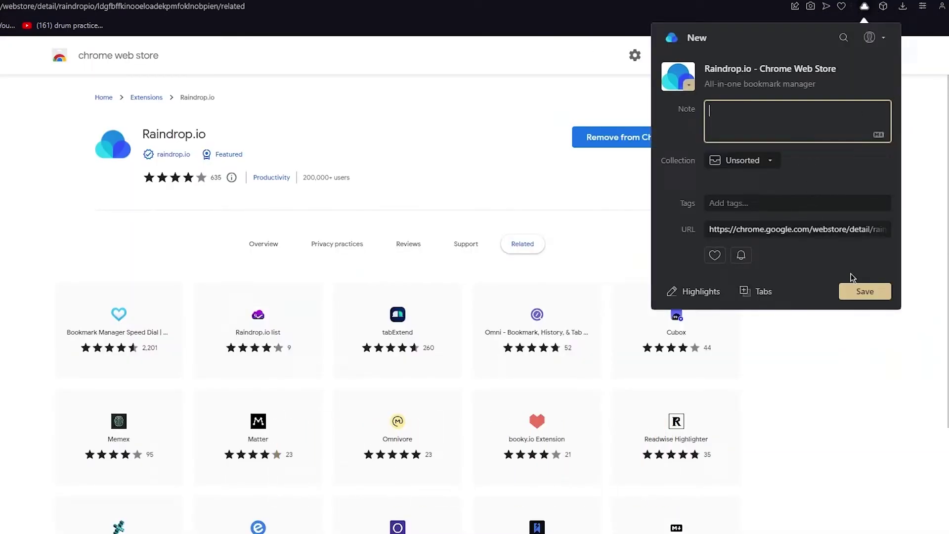
{"action": "left_click", "coordinate": [863, 292]}
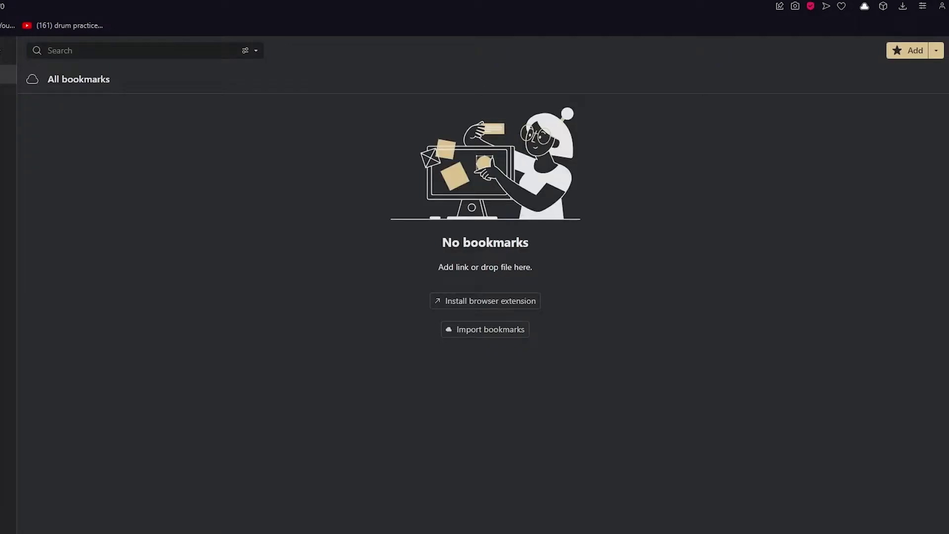
{"action": "left_click", "coordinate": [462, 329]}
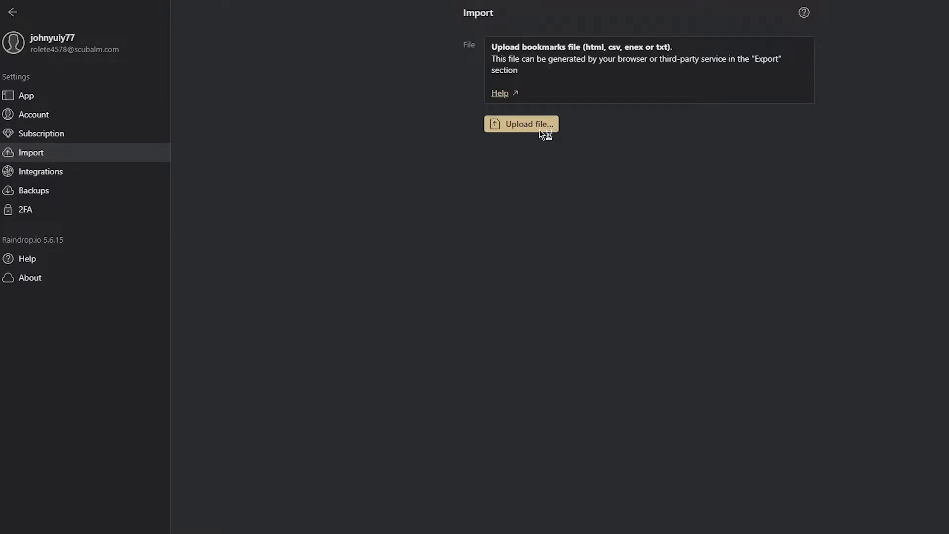
{"action": "left_click", "coordinate": [539, 130]}
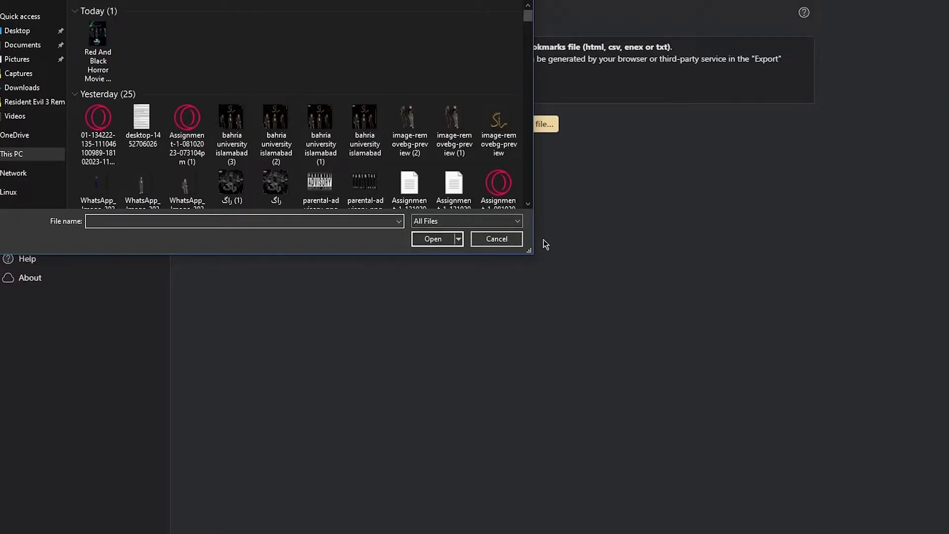
{"action": "left_click", "coordinate": [497, 239]}
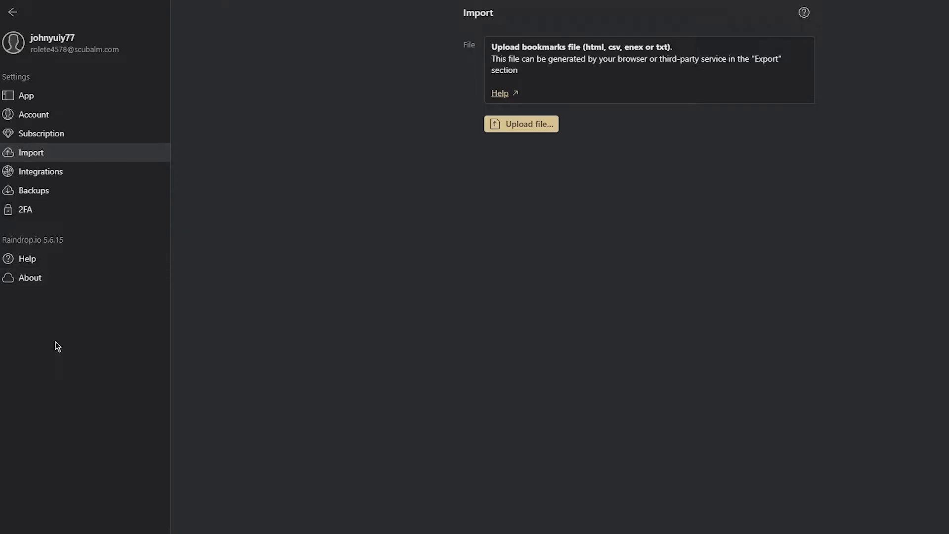
{"action": "left_click", "coordinate": [12, 12]}
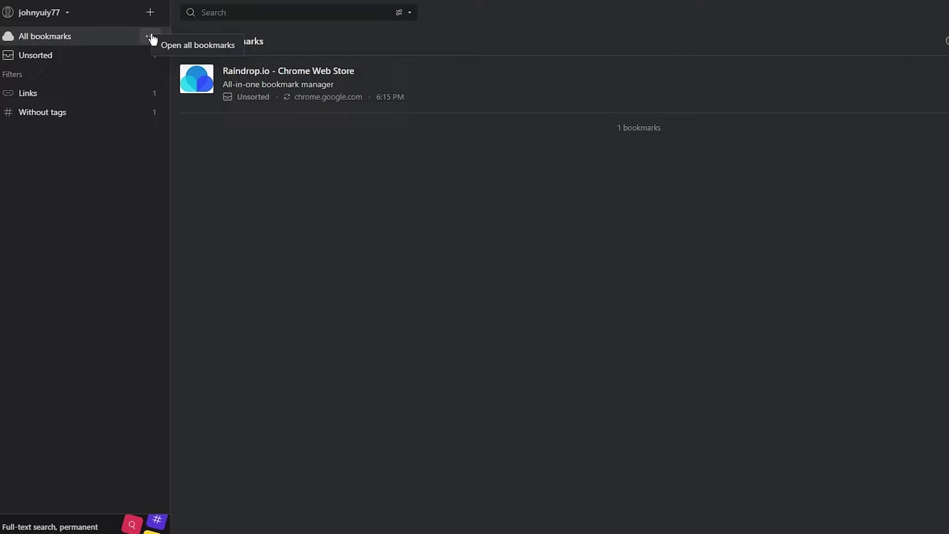
- Dismiss the new-collection prompt and choose Settings from the account dropdown
{"action": "left_click", "coordinate": [155, 18]}
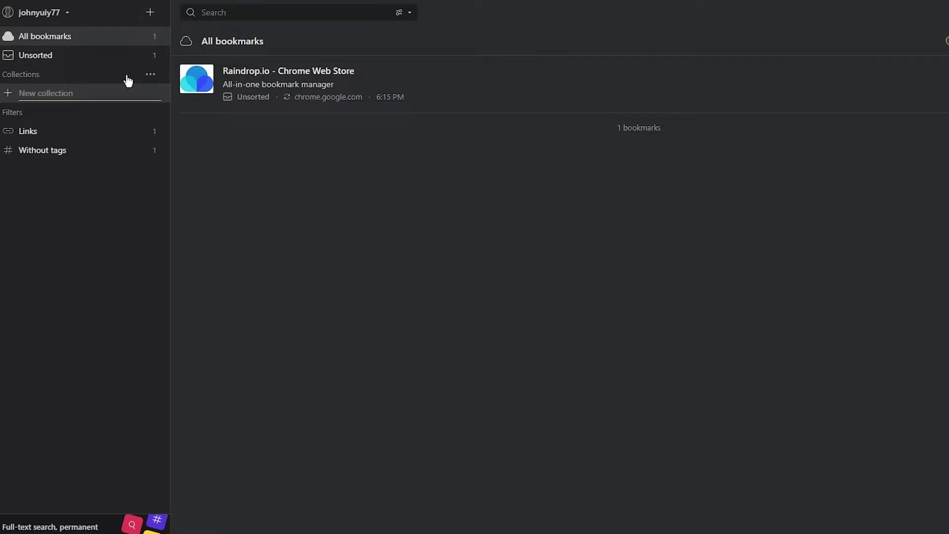
{"action": "left_click", "coordinate": [40, 18]}
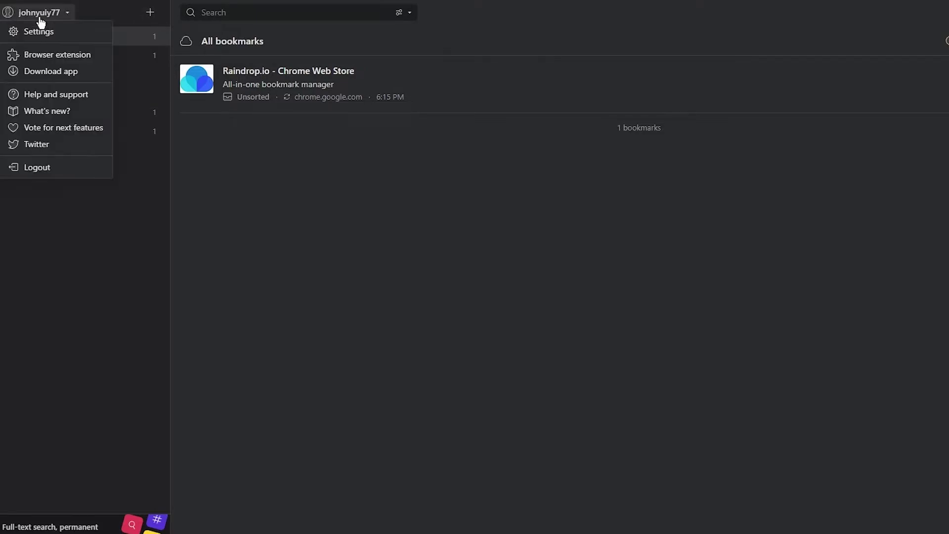
{"action": "left_click", "coordinate": [64, 32]}
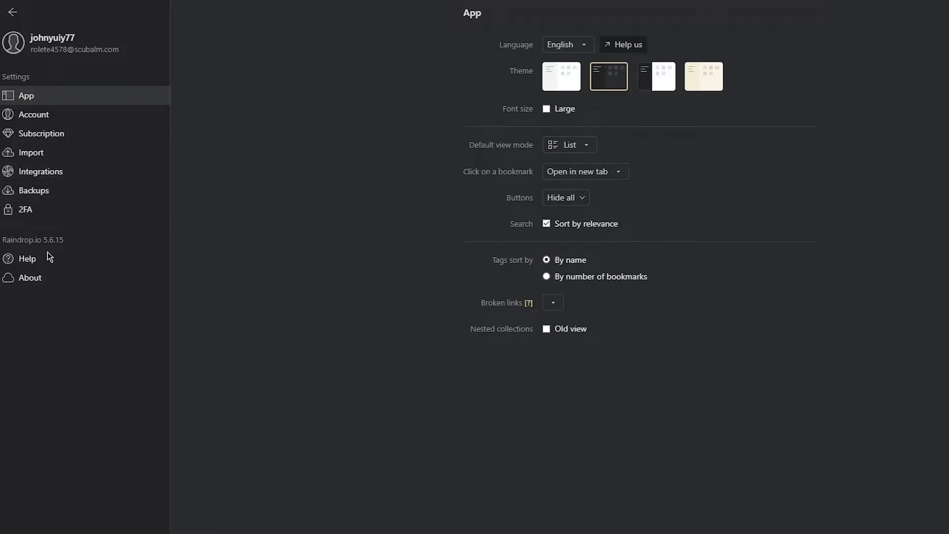
- Look at the Backups and Integrations settings, then return to All bookmarks
{"action": "left_click", "coordinate": [71, 188]}
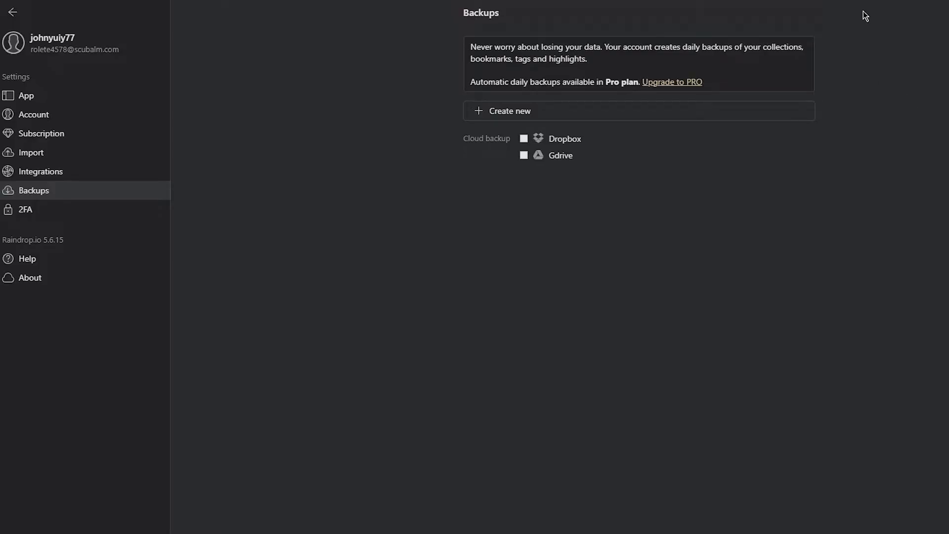
{"action": "left_click", "coordinate": [29, 177]}
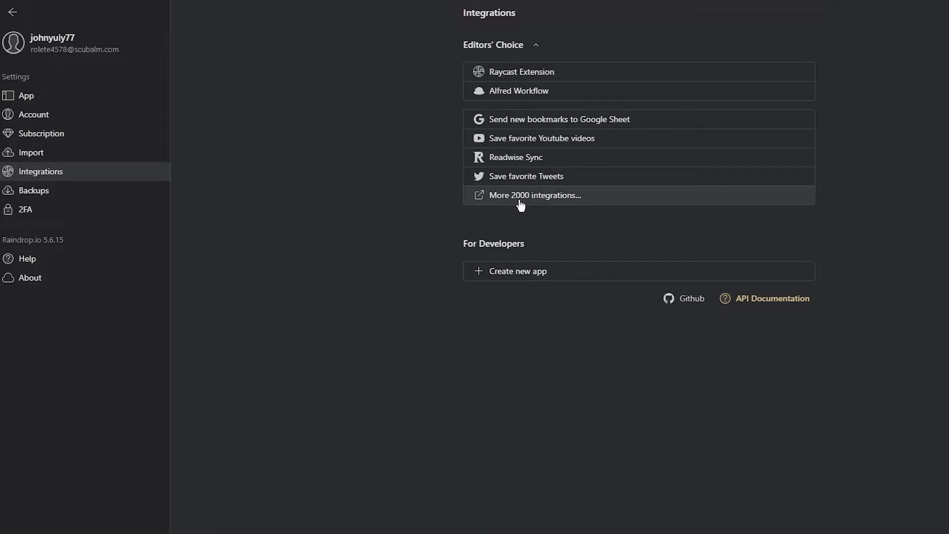
{"action": "left_click", "coordinate": [12, 13]}
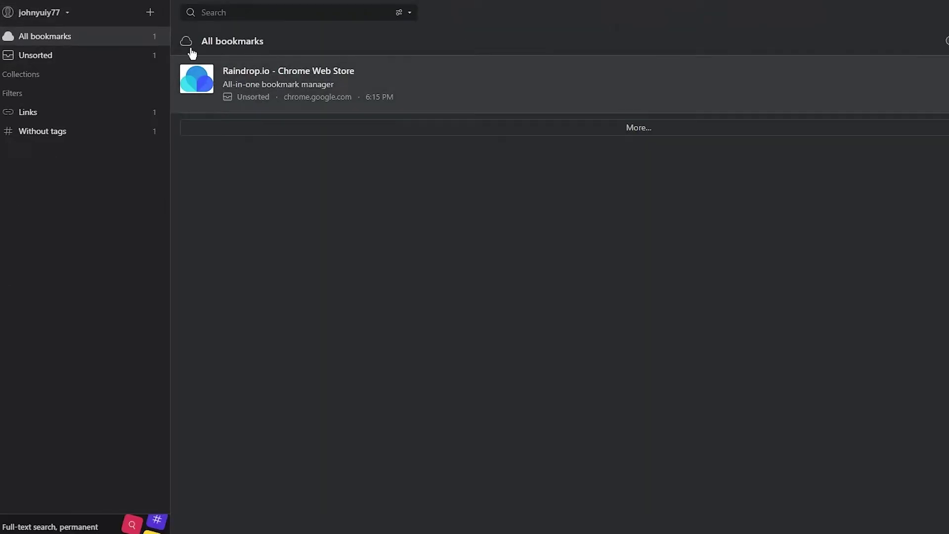
- Add a new collection named 'work' from the + beside the username
{"action": "left_click", "coordinate": [150, 14]}
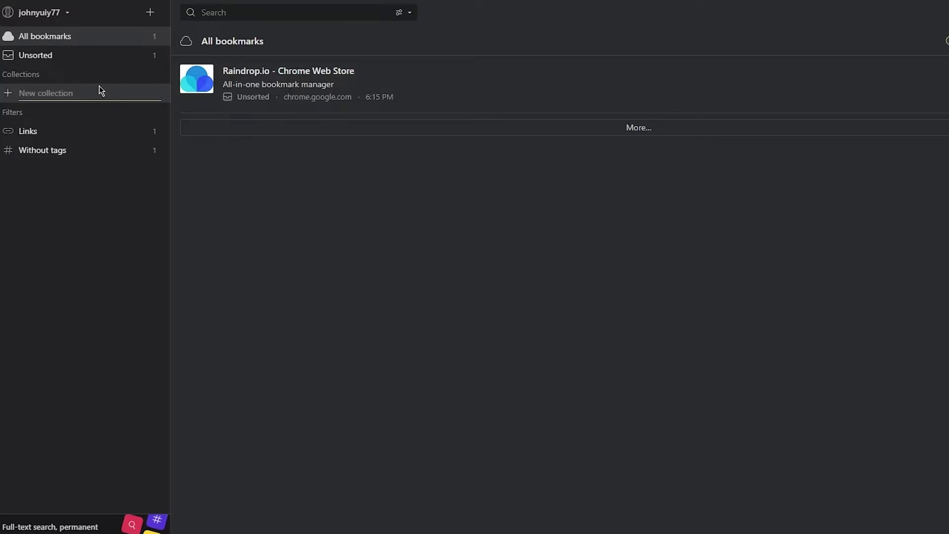
{"action": "type", "text": "work"}
{"action": "key", "text": "Return"}
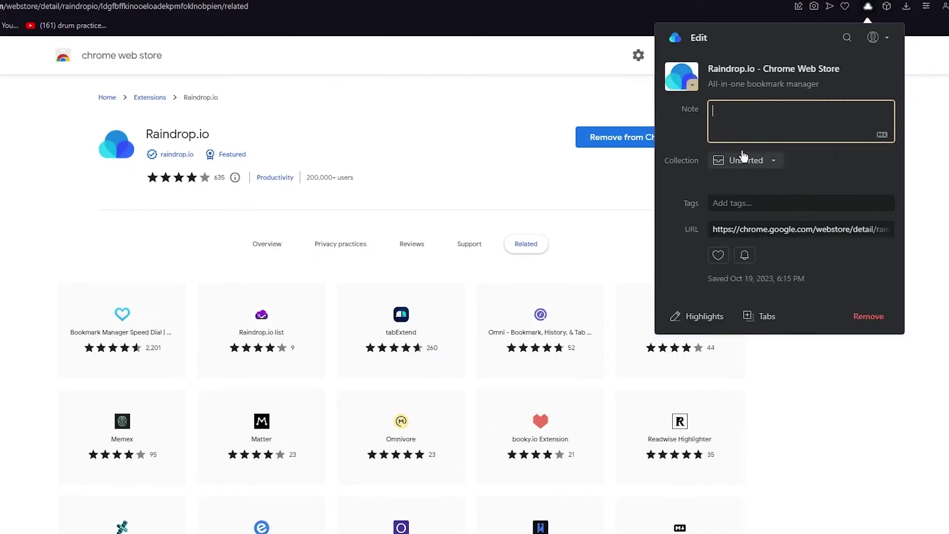
- Set the bookmark's collection to work, then remove the existing unsorted copy
{"action": "left_click", "coordinate": [746, 160]}
{"action": "left_click", "coordinate": [745, 124]}
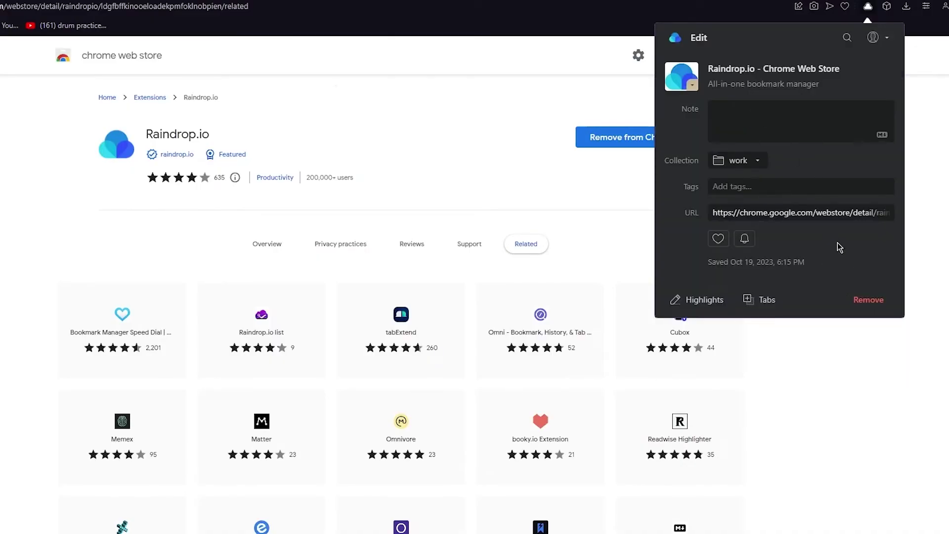
{"action": "left_click", "coordinate": [758, 183]}
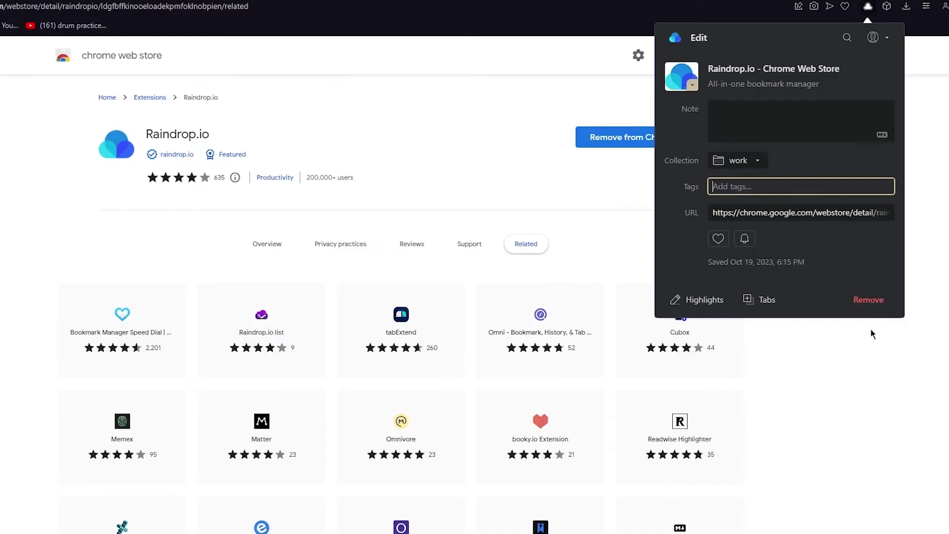
{"action": "left_click", "coordinate": [866, 299]}
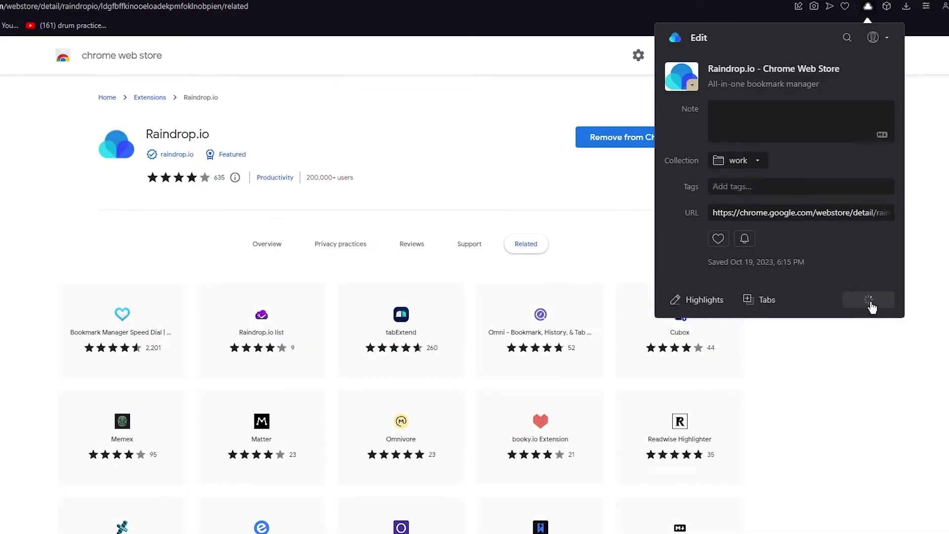
- Save the Chrome Web Store page again, filing it into the work collection
{"action": "left_click", "coordinate": [867, 8]}
{"action": "left_click", "coordinate": [777, 160]}
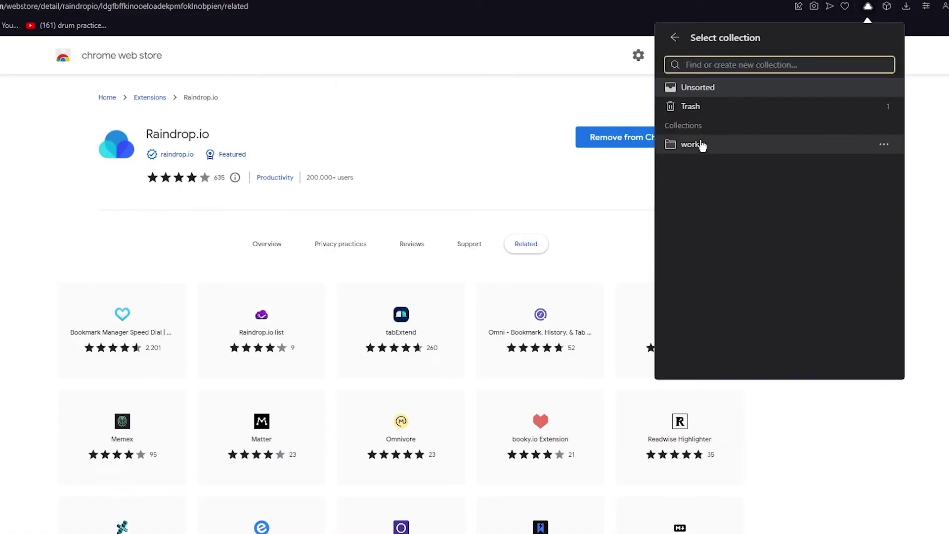
{"action": "left_click", "coordinate": [702, 145]}
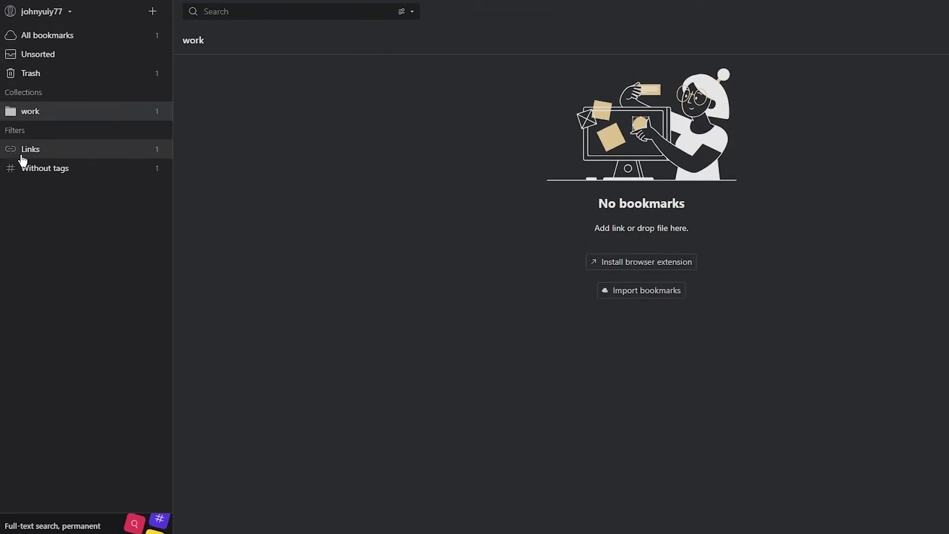
- Show the Links filter, then open the work collection holding the Chrome Web Store bookmark
{"action": "left_click", "coordinate": [46, 156]}
{"action": "left_click", "coordinate": [44, 119]}
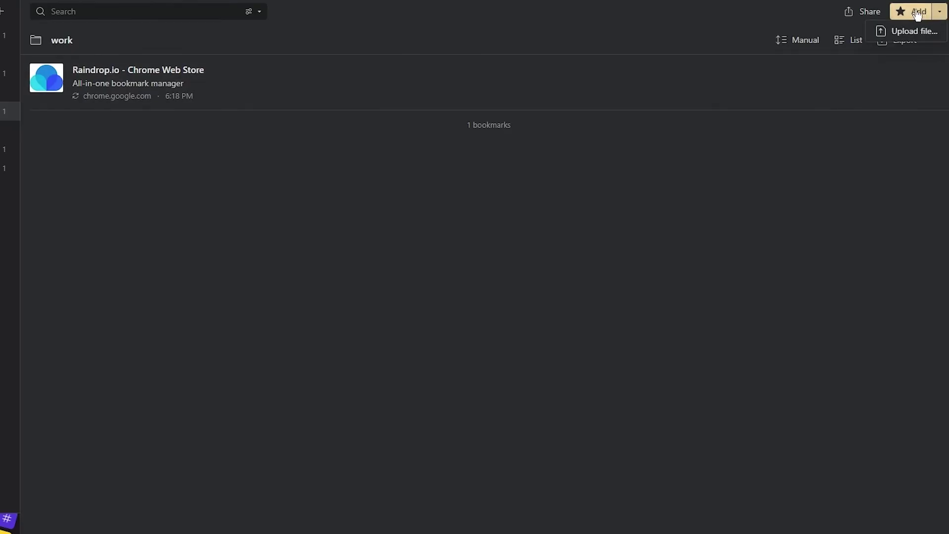
- Open the add-by-URL form in the work collection and dismiss the clipboard access request
{"action": "left_click", "coordinate": [915, 12]}
{"action": "left_click", "coordinate": [797, 49]}
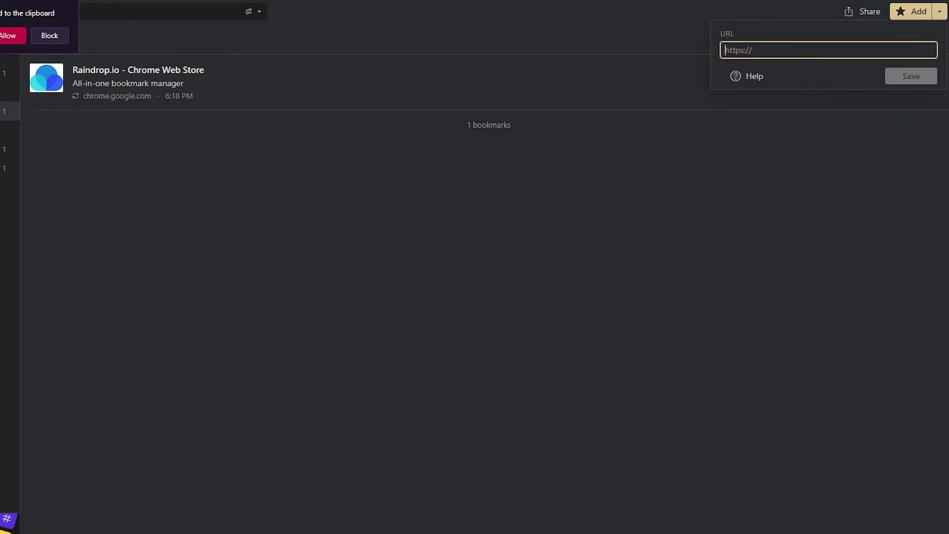
{"action": "left_click", "coordinate": [50, 36]}
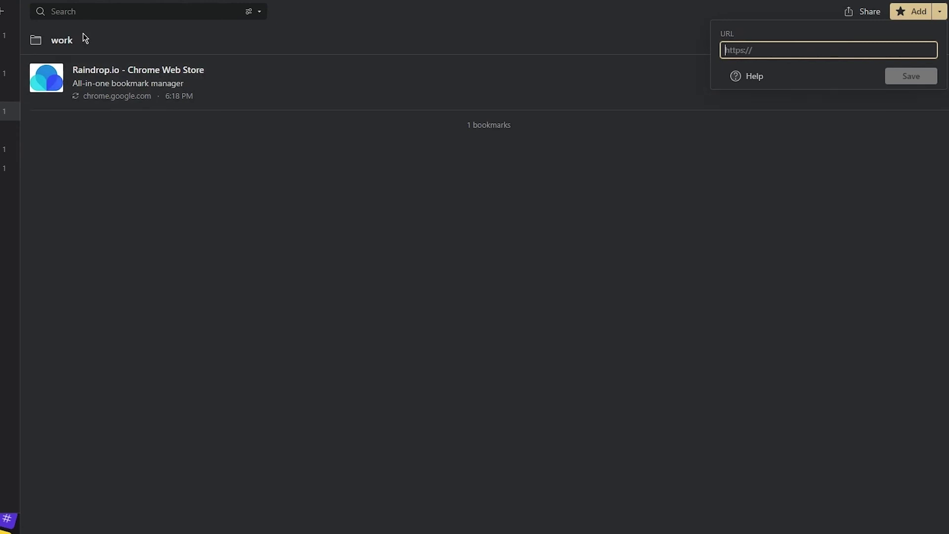